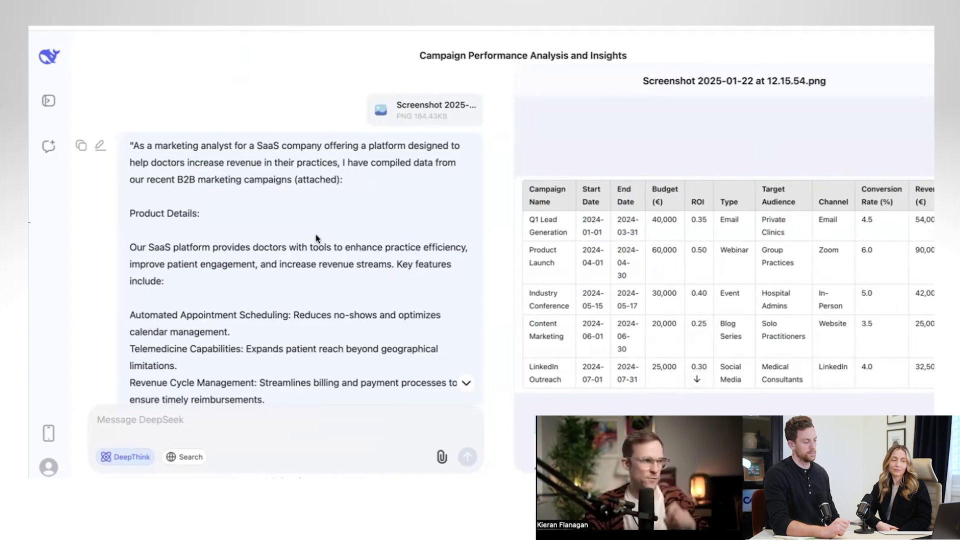
Read through the campaign analysis prompt and highlight its closing request to look for external trends around targeting doctors.
{"action": "scroll", "coordinate": [316, 234], "scroll_direction": "down", "scroll_amount": 3}
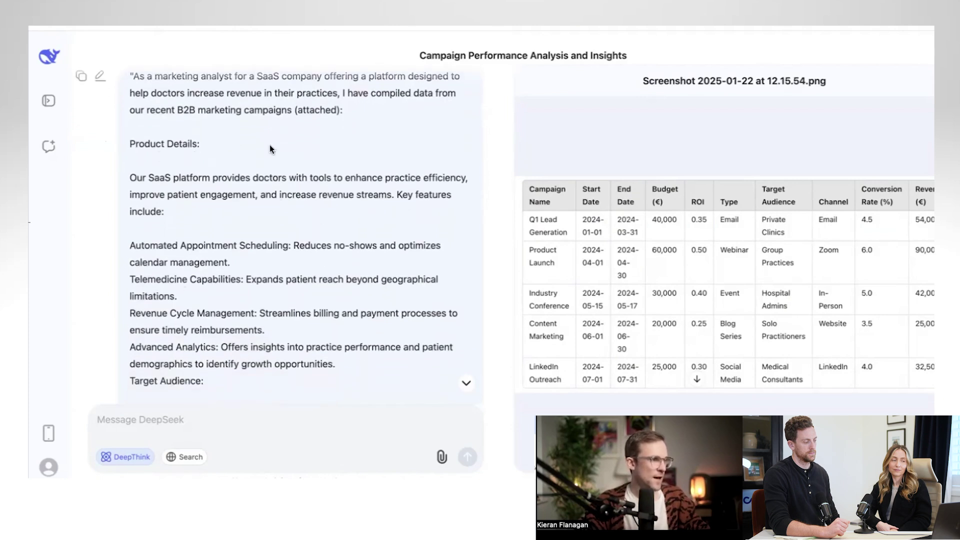
{"action": "scroll", "coordinate": [242, 206], "scroll_direction": "up", "scroll_amount": 2}
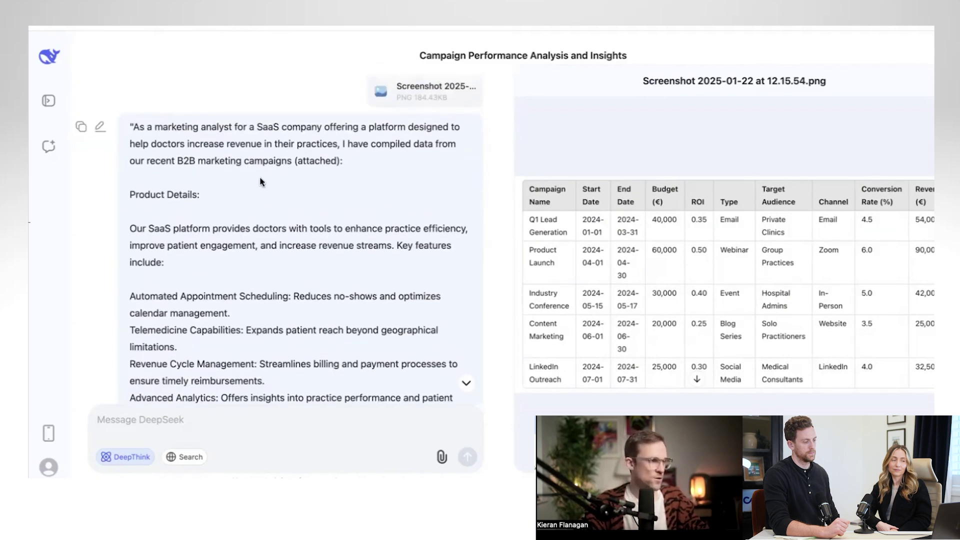
{"action": "scroll", "coordinate": [255, 172], "scroll_direction": "down", "scroll_amount": 3}
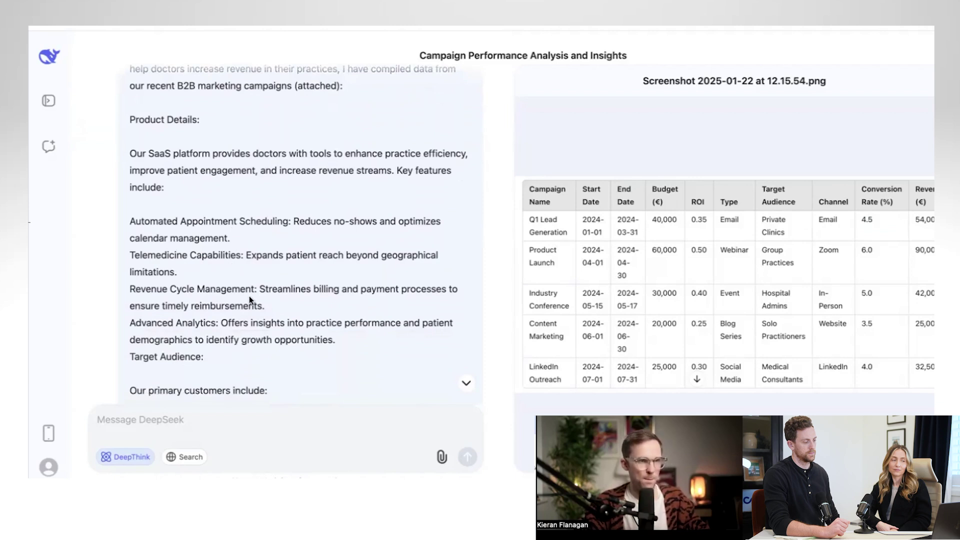
{"action": "scroll", "coordinate": [249, 295], "scroll_direction": "down", "scroll_amount": 5}
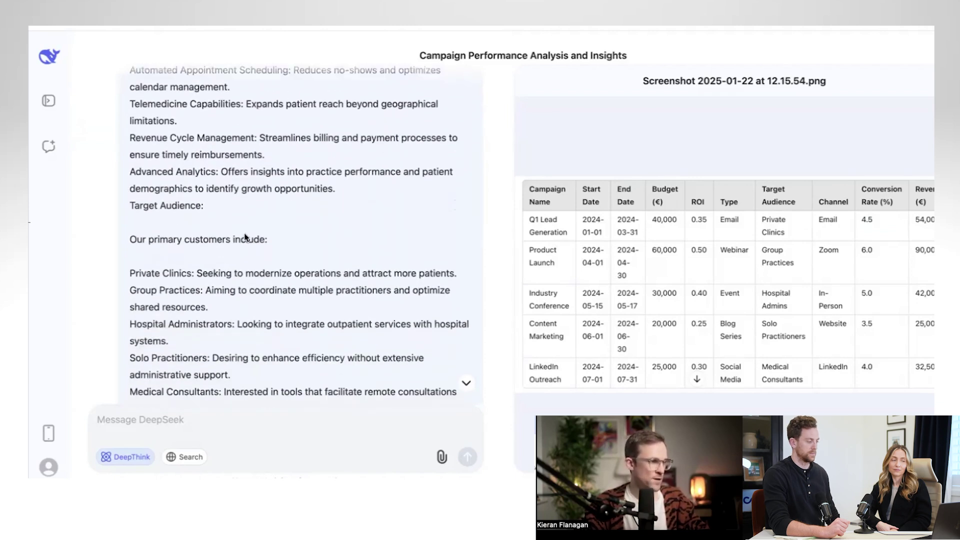
{"action": "scroll", "coordinate": [240, 242], "scroll_direction": "down", "scroll_amount": 2}
{"action": "scroll", "coordinate": [223, 260], "scroll_direction": "down", "scroll_amount": 2}
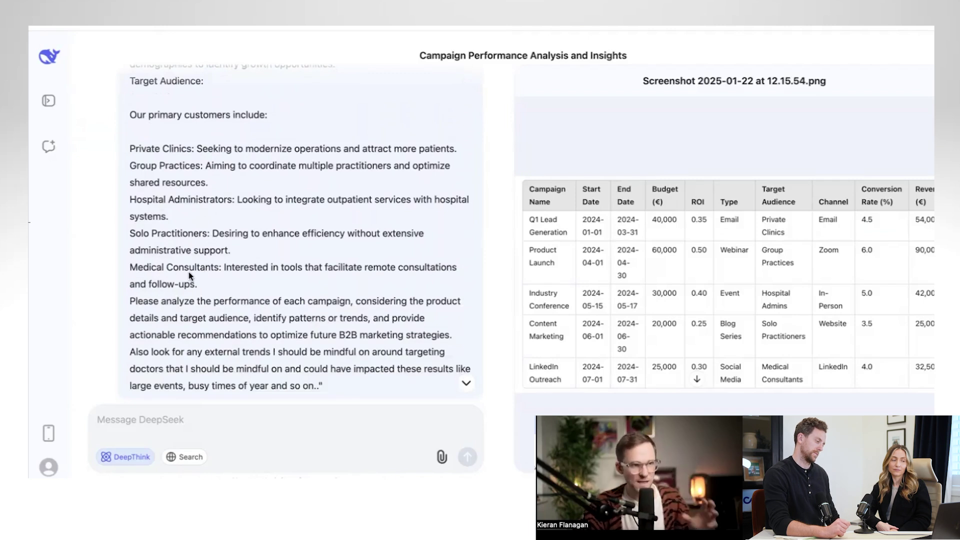
{"action": "scroll", "coordinate": [188, 272], "scroll_direction": "down", "scroll_amount": 2}
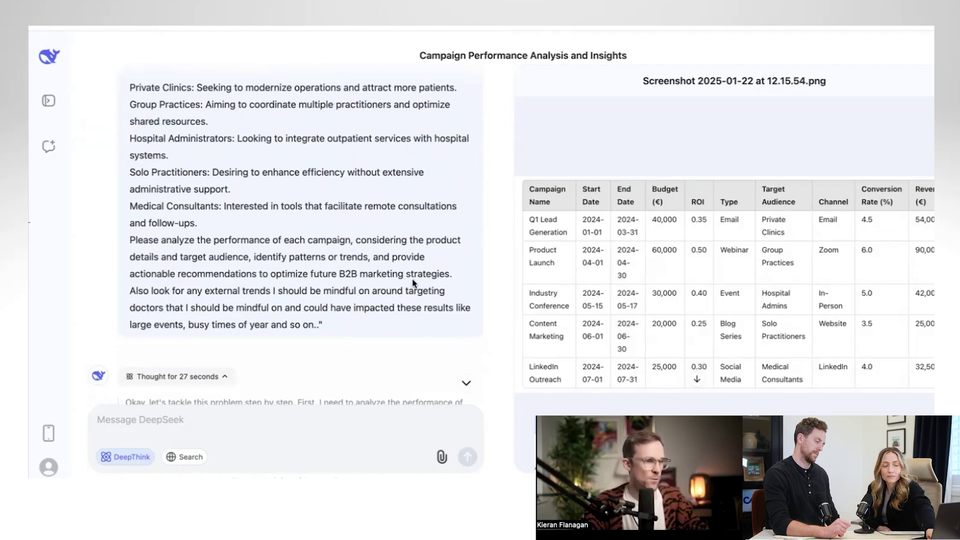
{"action": "scroll", "coordinate": [313, 295], "scroll_direction": "down", "scroll_amount": 1}
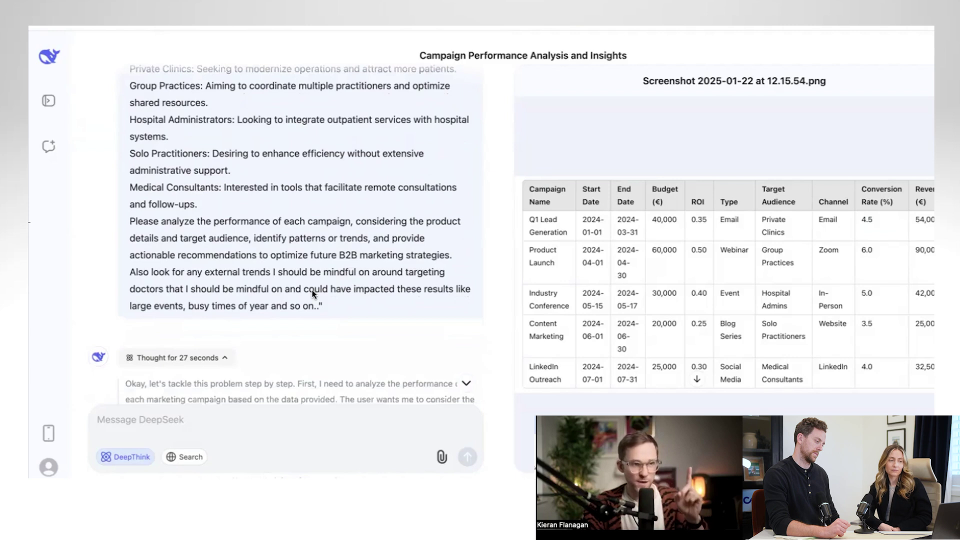
{"action": "left_click_drag", "start_coordinate": [125, 270], "coordinate": [343, 303]}
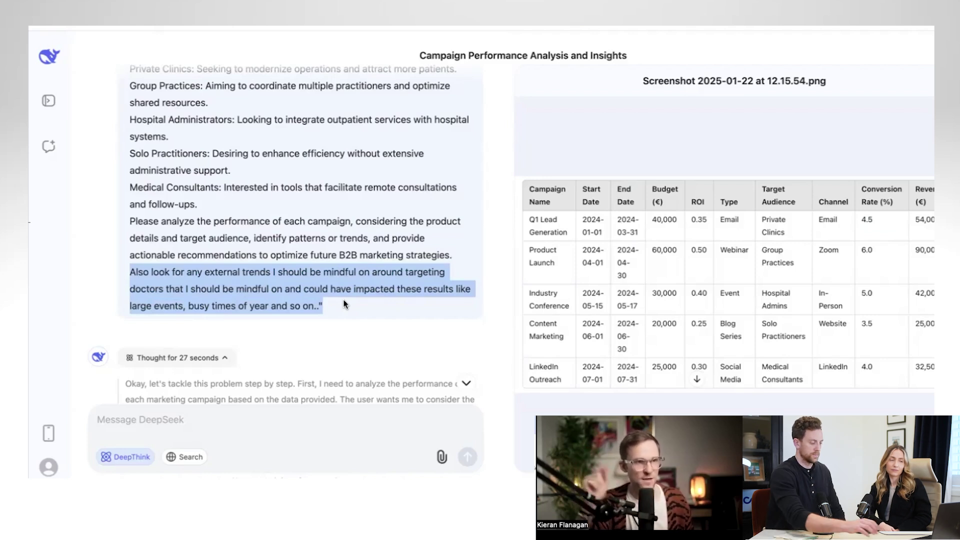
Examine the model's step-by-step reasoning about the five campaigns, from the end of the prompt through to the final analysis.
{"action": "scroll", "coordinate": [343, 299], "scroll_direction": "down", "scroll_amount": 4}
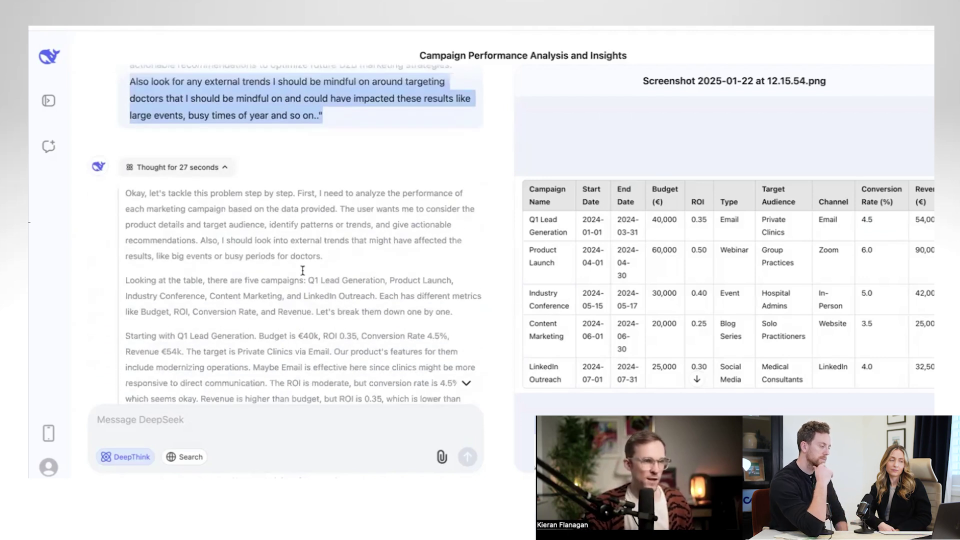
{"action": "scroll", "coordinate": [344, 299], "scroll_direction": "down", "scroll_amount": 1}
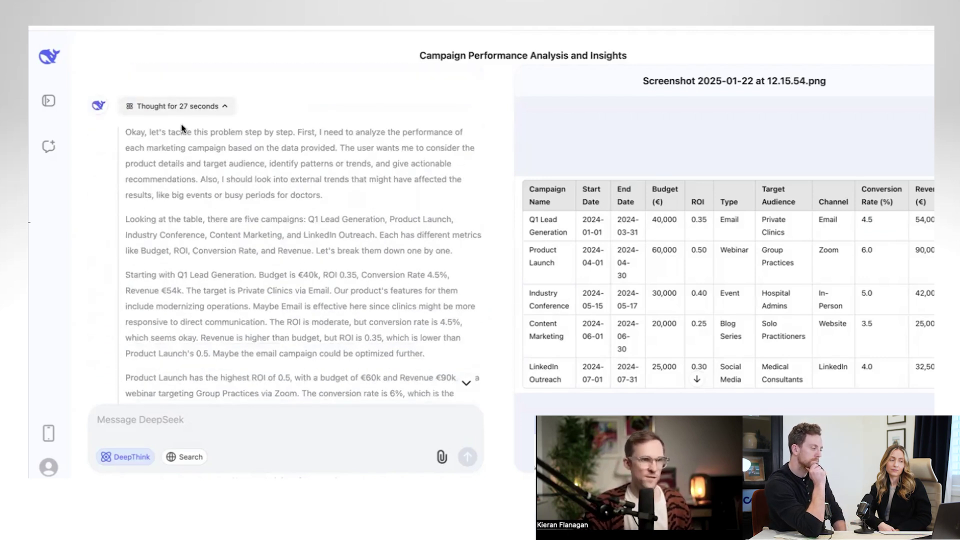
{"action": "scroll", "coordinate": [183, 128], "scroll_direction": "up", "scroll_amount": 6}
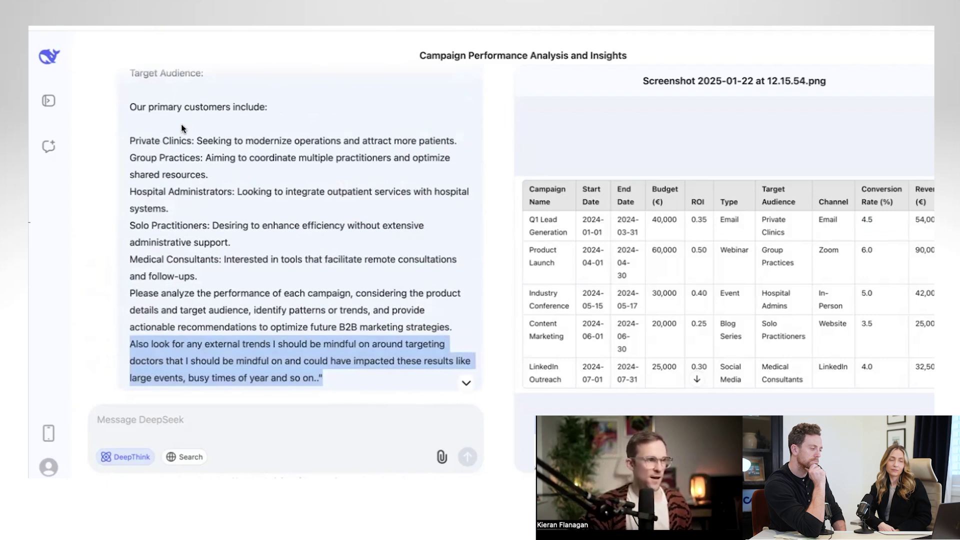
{"action": "scroll", "coordinate": [181, 124], "scroll_direction": "down", "scroll_amount": 3}
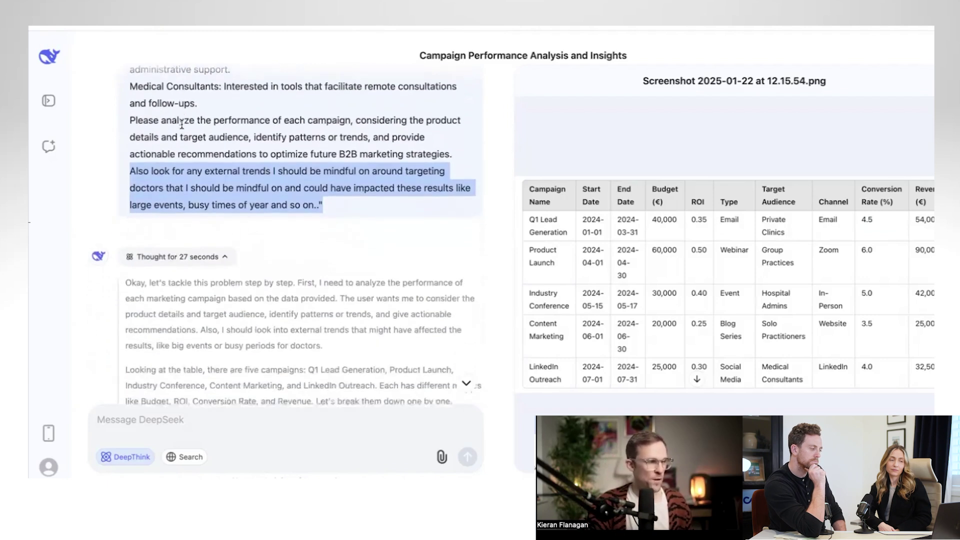
{"action": "scroll", "coordinate": [181, 124], "scroll_direction": "down", "scroll_amount": 3}
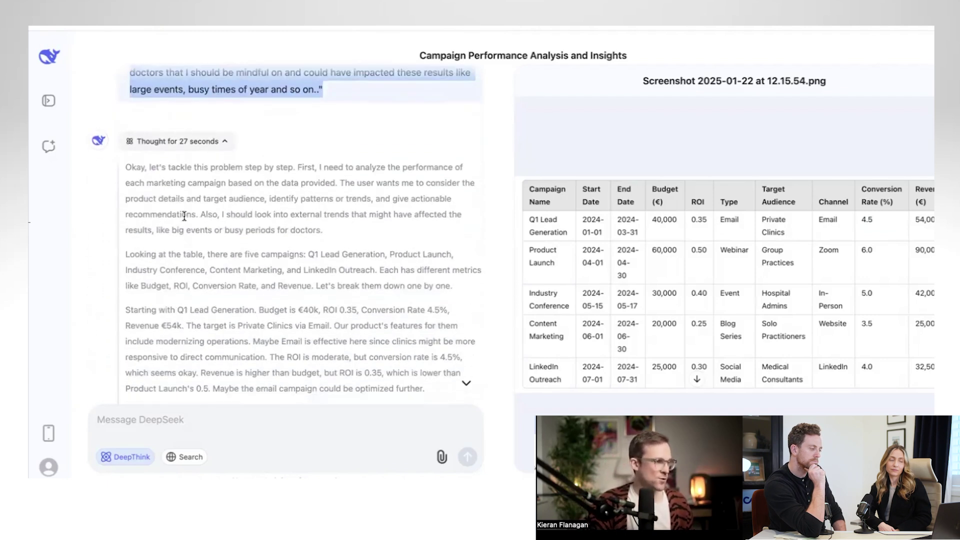
{"action": "scroll", "coordinate": [184, 216], "scroll_direction": "down", "scroll_amount": 6}
{"action": "scroll", "coordinate": [184, 216], "scroll_direction": "down", "scroll_amount": 15}
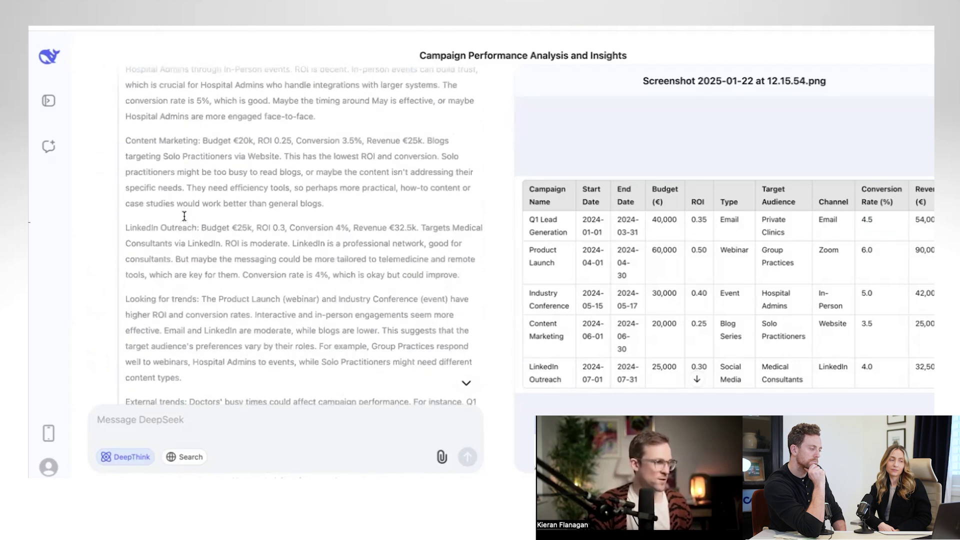
{"action": "scroll", "coordinate": [184, 216], "scroll_direction": "down", "scroll_amount": 10}
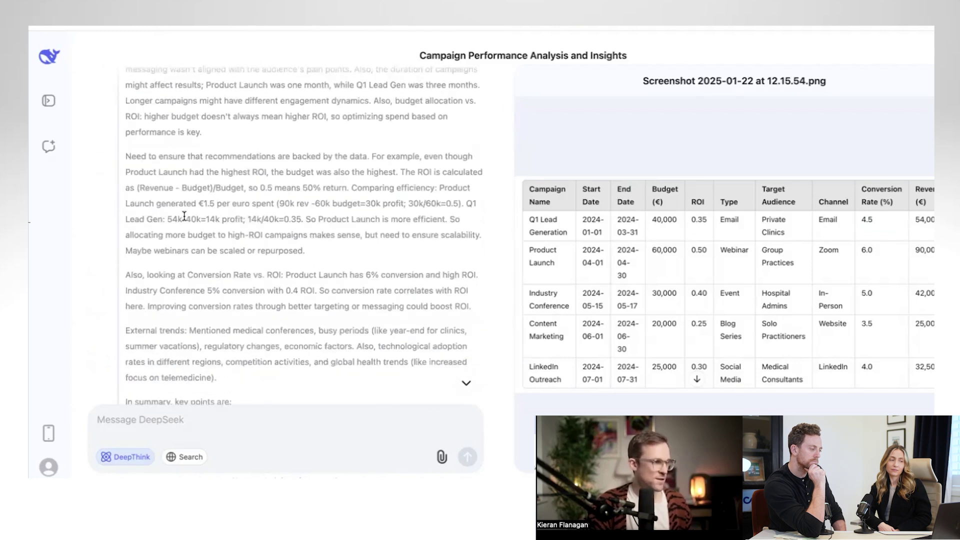
{"action": "scroll", "coordinate": [184, 215], "scroll_direction": "down", "scroll_amount": 1}
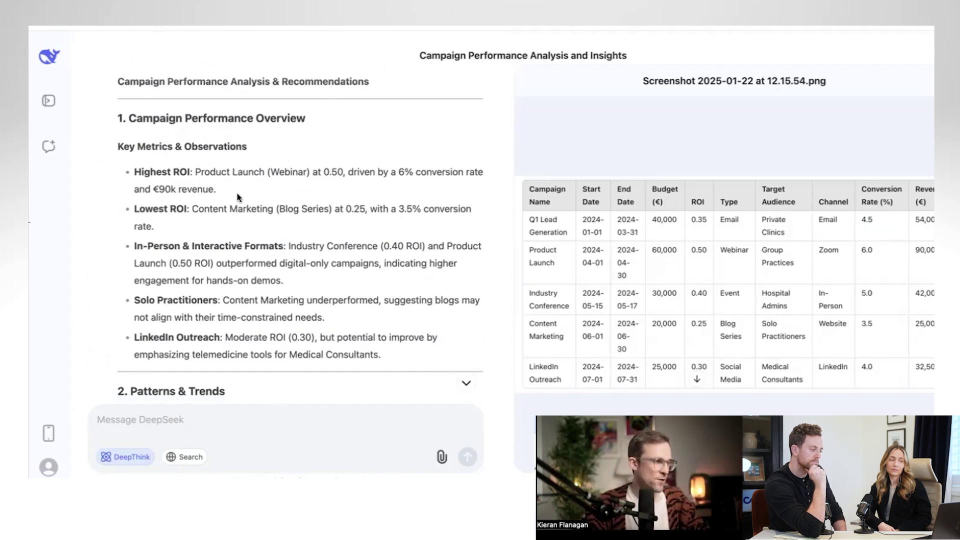
Review the Key Metrics & Observations, highlighting the In-Person & Interactive Formats, Solo Practitioners and LinkedIn Outreach bullets in turn.
{"action": "scroll", "coordinate": [191, 228], "scroll_direction": "down", "scroll_amount": 1}
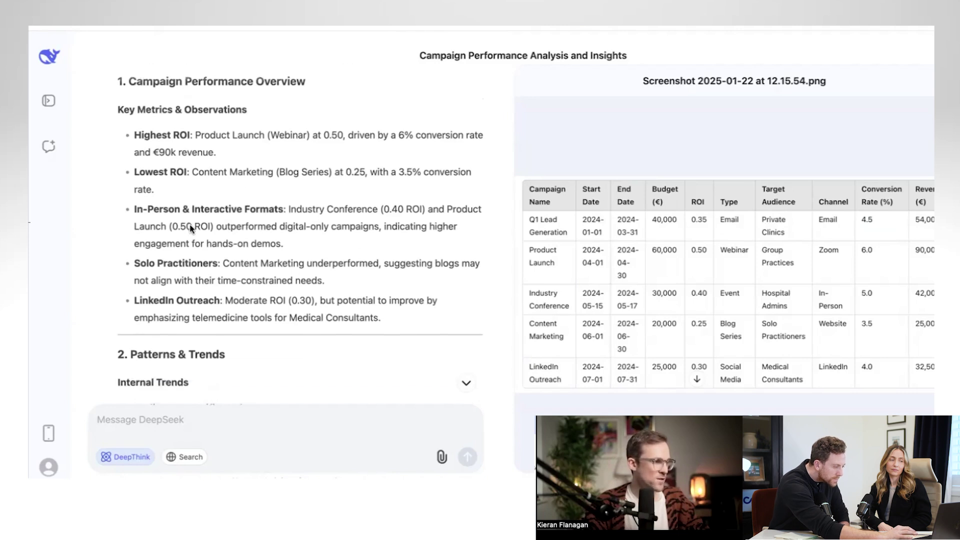
{"action": "triple_click", "coordinate": [330, 243]}
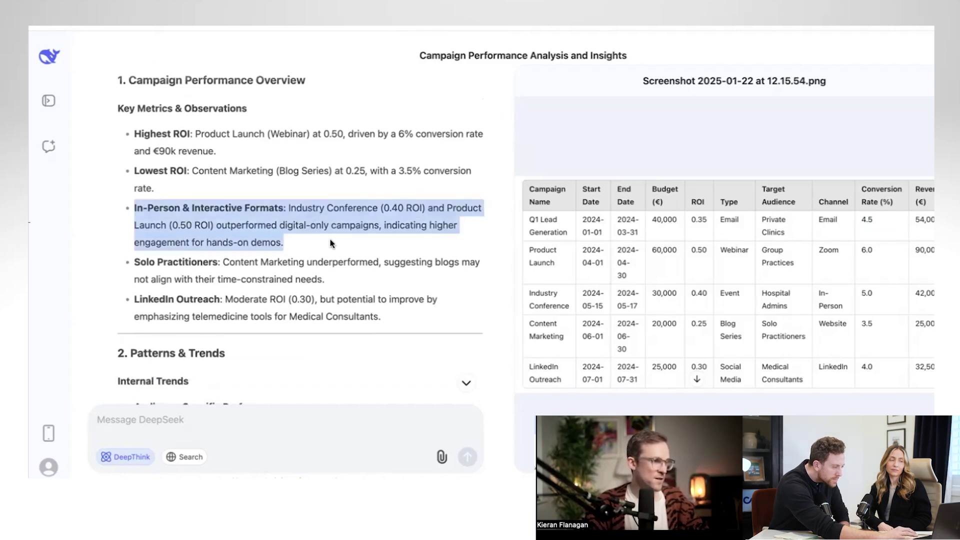
{"action": "scroll", "coordinate": [314, 227], "scroll_direction": "down", "scroll_amount": 1}
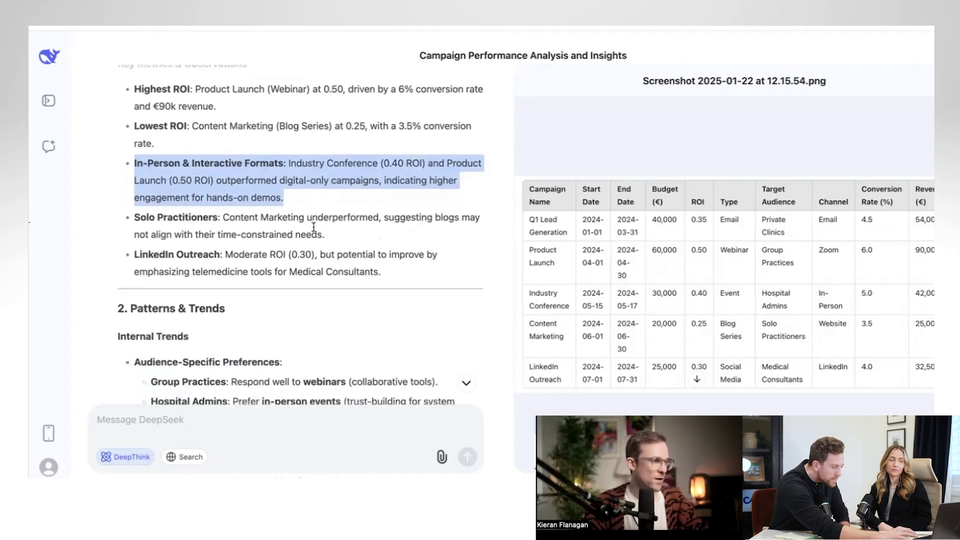
{"action": "left_click_drag", "start_coordinate": [325, 234], "coordinate": [133, 217]}
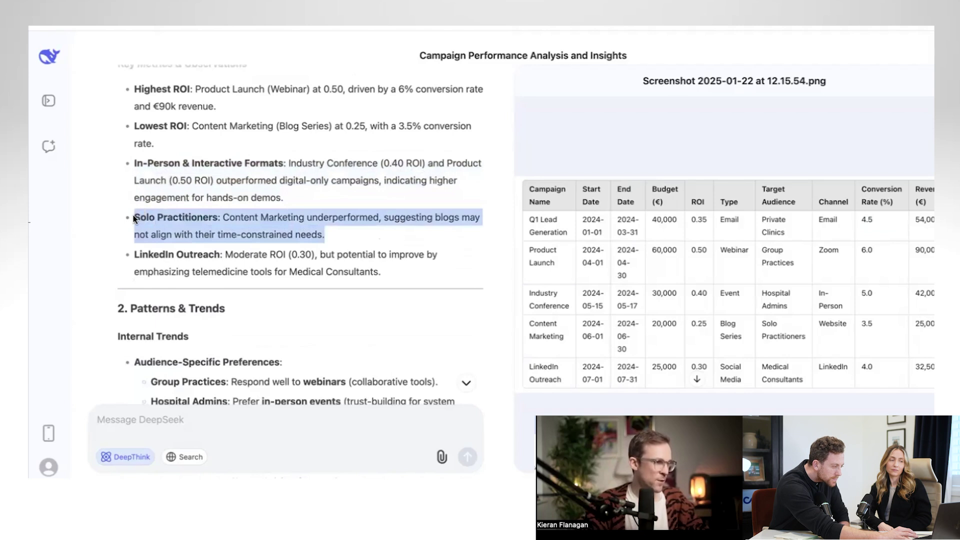
{"action": "left_click_drag", "start_coordinate": [389, 271], "coordinate": [139, 265]}
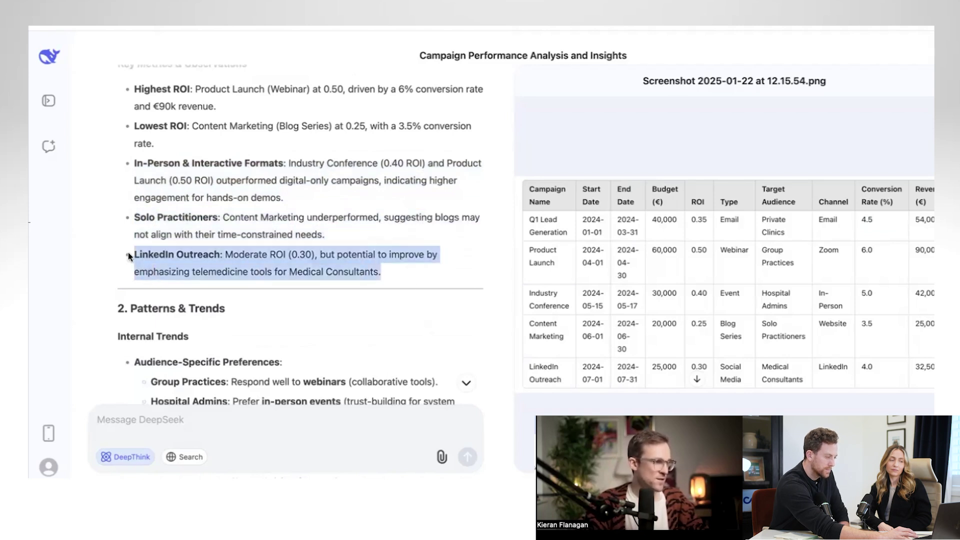
Highlight the Internal Trends section under Patterns & Trends, from its heading through the ROI Drivers bullet.
{"action": "scroll", "coordinate": [128, 252], "scroll_direction": "down", "scroll_amount": 4}
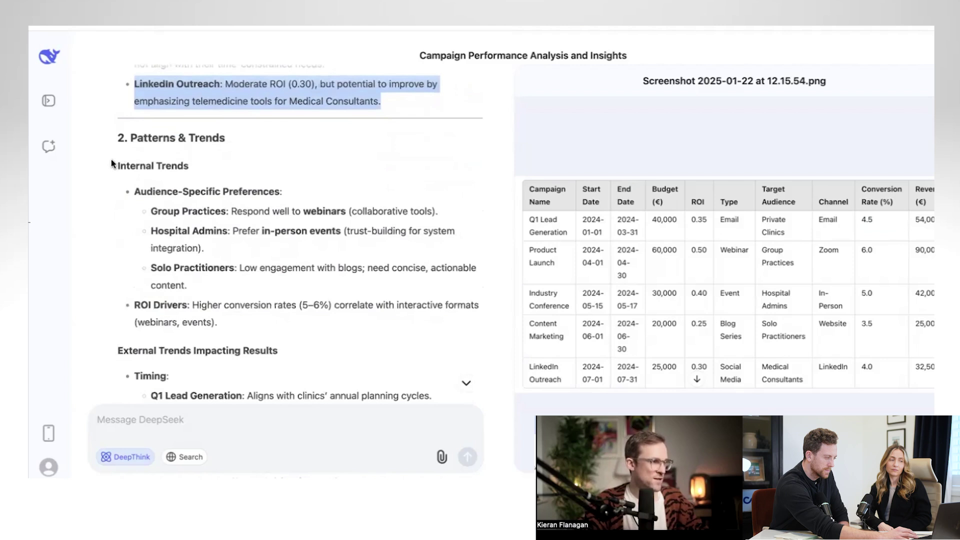
{"action": "left_click_drag", "start_coordinate": [112, 164], "coordinate": [296, 318]}
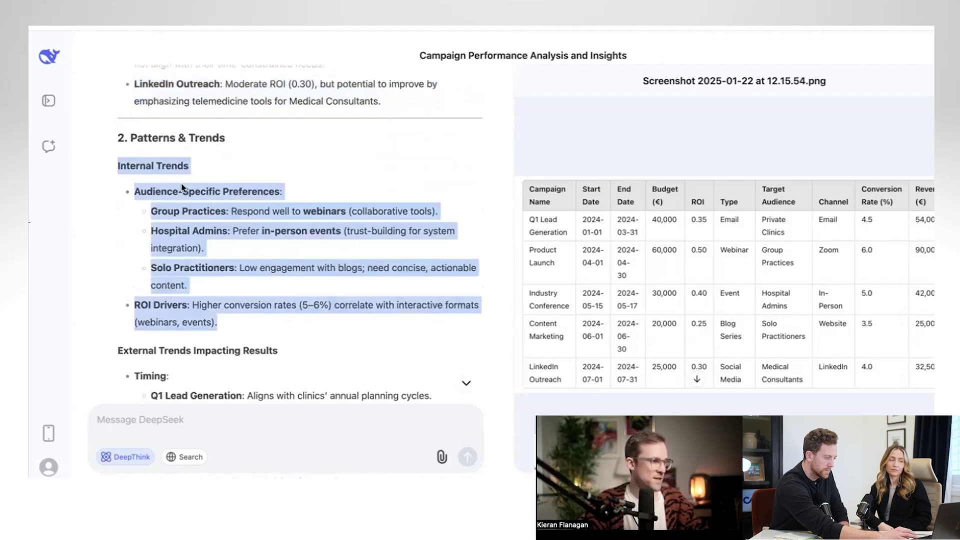
{"action": "scroll", "coordinate": [242, 226], "scroll_direction": "down", "scroll_amount": 1}
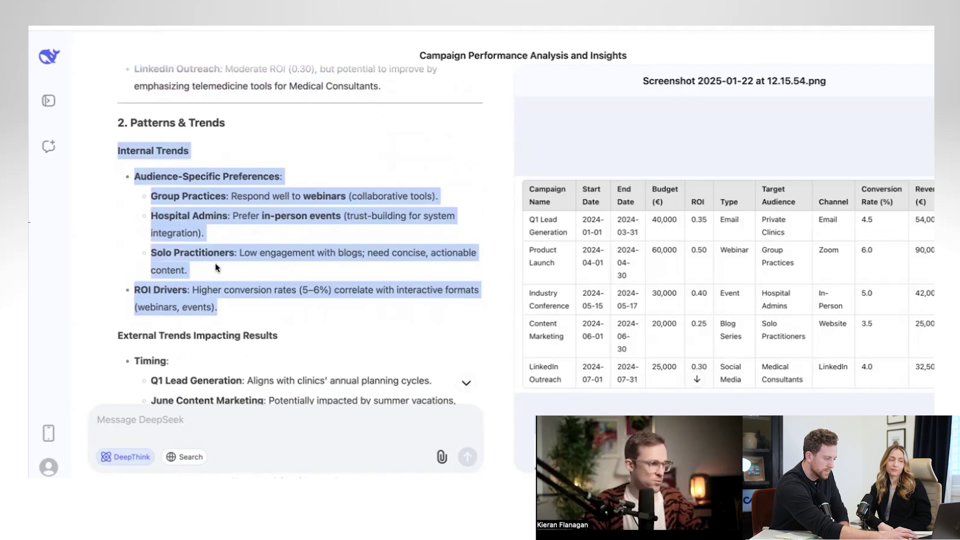
Review External Trends Impacting Results, highlighting each of the three Timing bullets and the Healthcare Trends list.
{"action": "scroll", "coordinate": [292, 280], "scroll_direction": "down", "scroll_amount": 4}
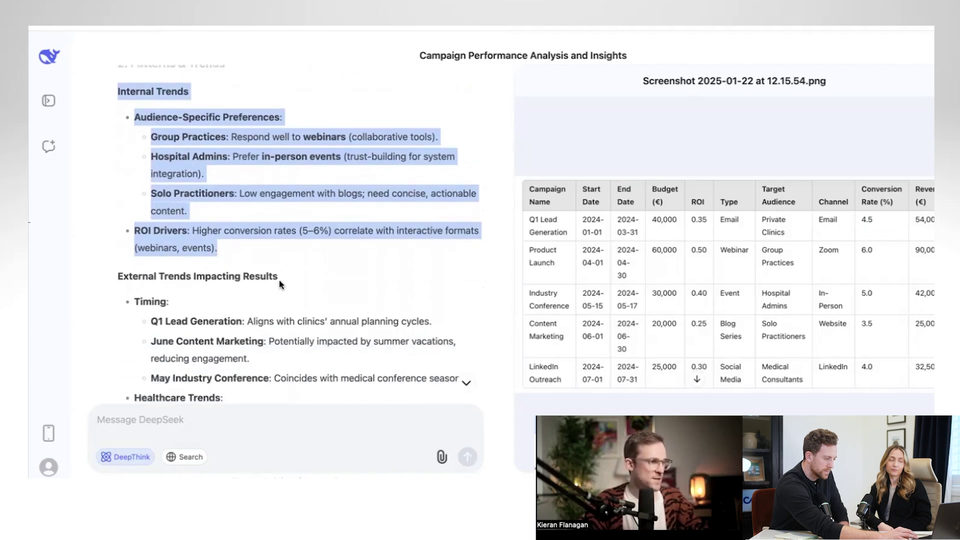
{"action": "scroll", "coordinate": [279, 277], "scroll_direction": "down", "scroll_amount": 6}
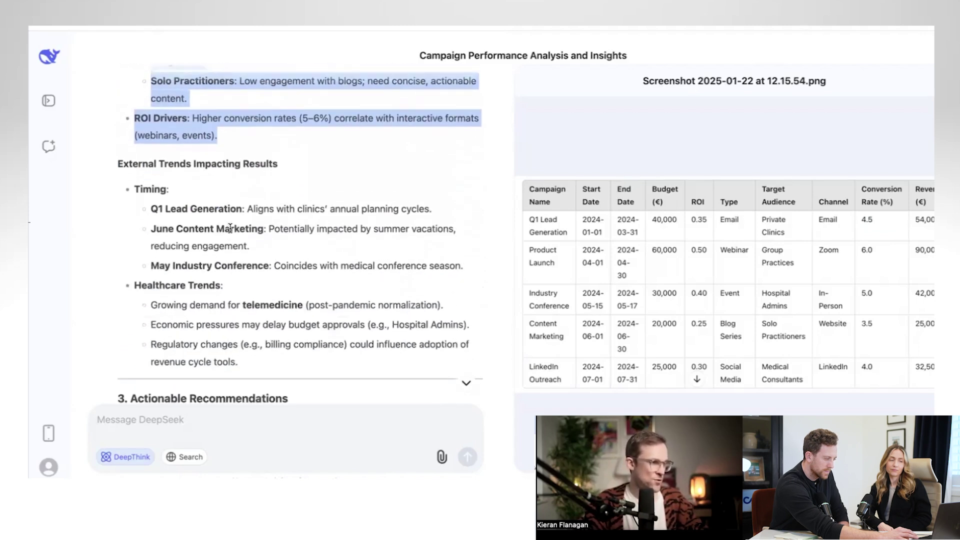
{"action": "left_click", "coordinate": [153, 196]}
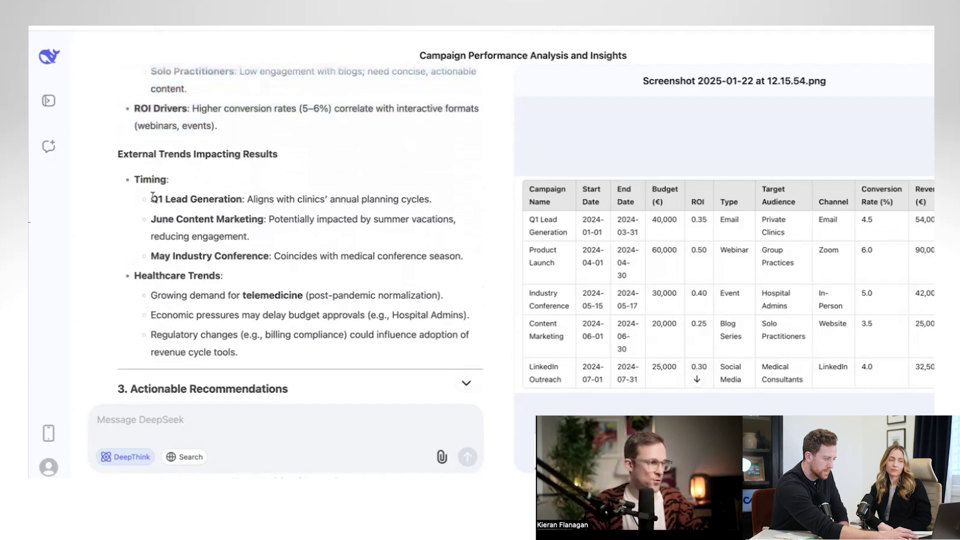
{"action": "left_click_drag", "start_coordinate": [153, 197], "coordinate": [478, 197]}
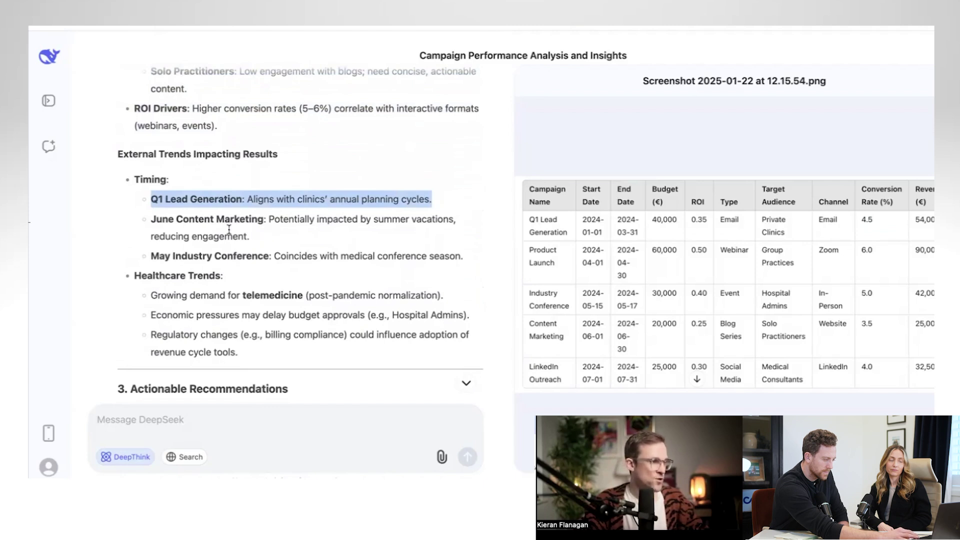
{"action": "left_click_drag", "start_coordinate": [250, 239], "coordinate": [150, 216]}
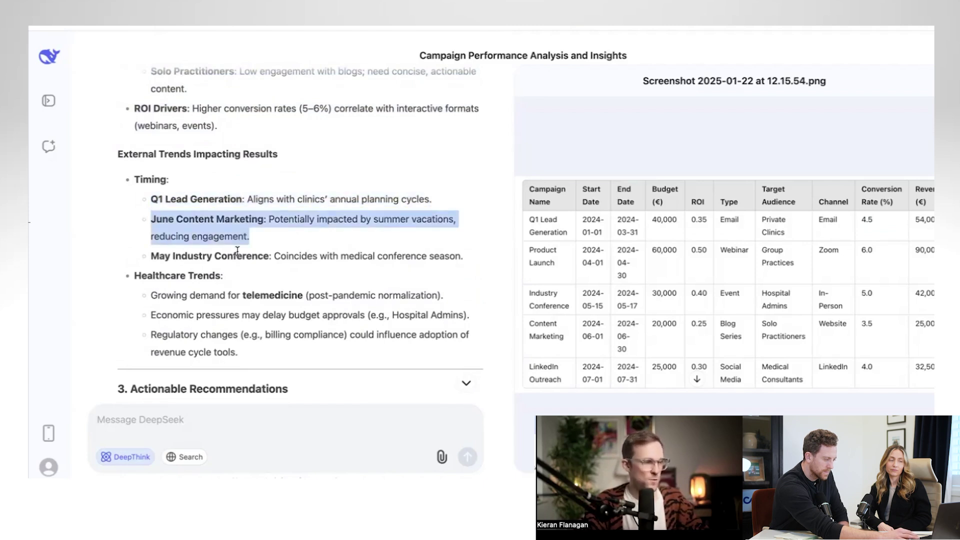
{"action": "left_click", "coordinate": [291, 254]}
{"action": "mouse_move", "coordinate": [151, 256]}
{"action": "left_mouse_down"}
{"action": "mouse_move", "coordinate": [223, 276]}
{"action": "mouse_move", "coordinate": [463, 256]}
{"action": "mouse_move", "coordinate": [455, 253]}
{"action": "left_mouse_up"}
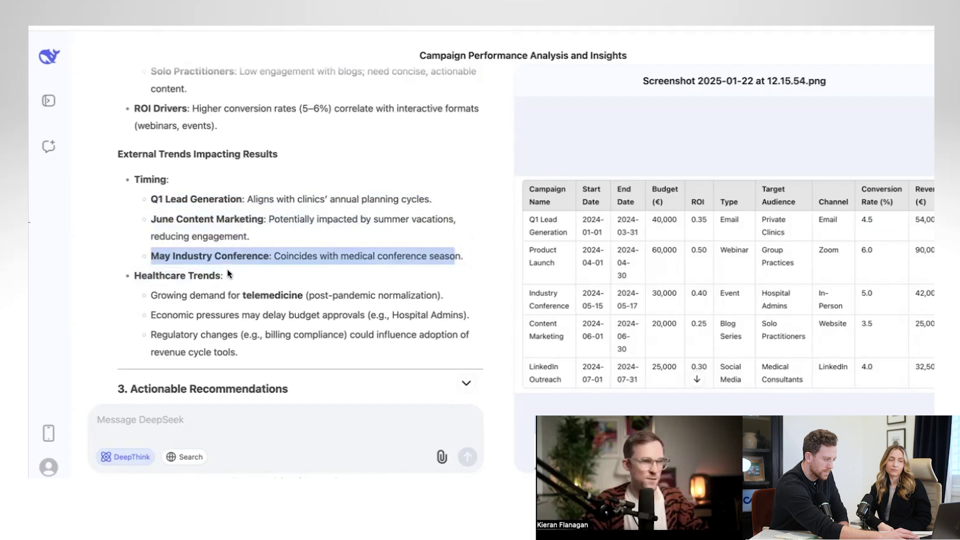
{"action": "scroll", "coordinate": [227, 275], "scroll_direction": "down", "scroll_amount": 1}
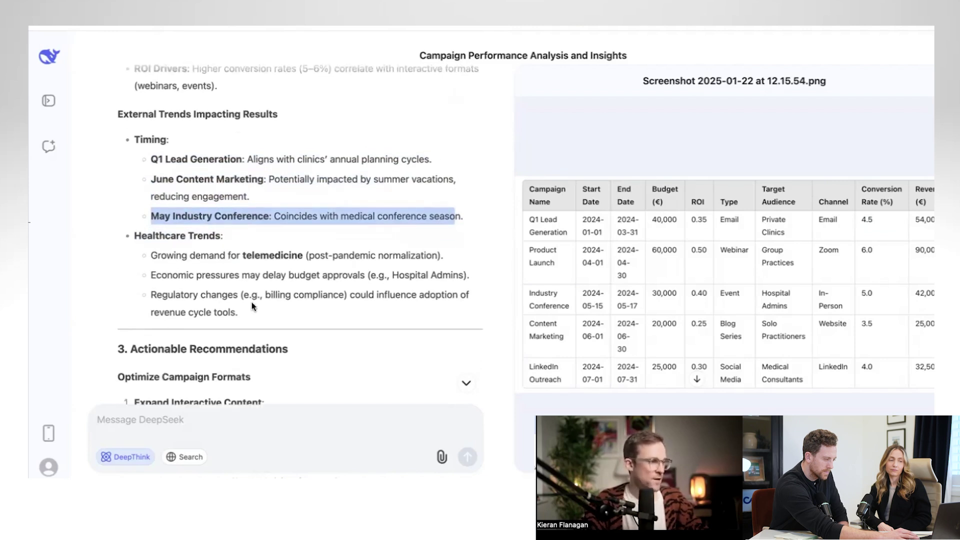
{"action": "left_click_drag", "start_coordinate": [257, 298], "coordinate": [121, 232]}
Review Actionable Recommendations, highlighting from its heading to the Revamp Content for Solo Practitioners item, and continue through the campaign format and budget advice.
{"action": "scroll", "coordinate": [121, 232], "scroll_direction": "down", "scroll_amount": 1}
{"action": "scroll", "coordinate": [121, 232], "scroll_direction": "down", "scroll_amount": 3}
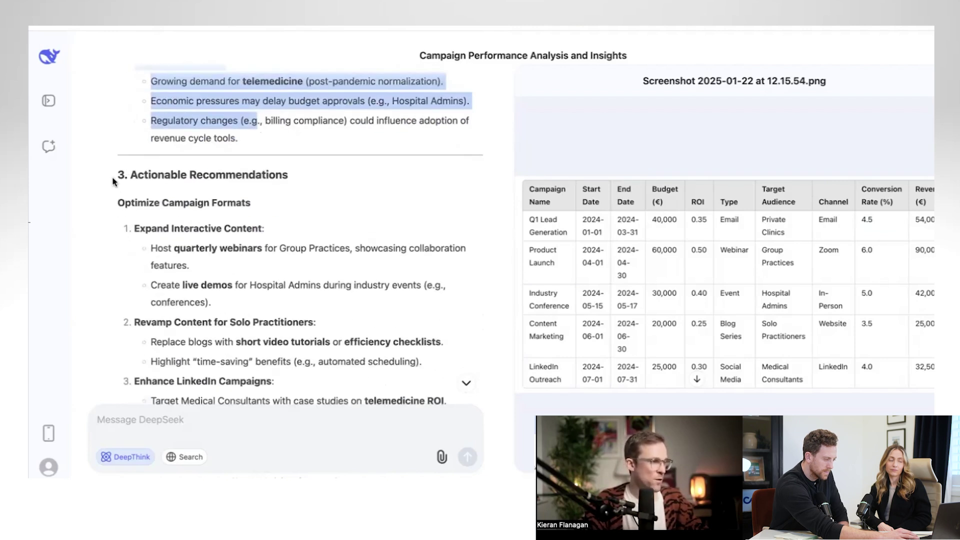
{"action": "left_click_drag", "start_coordinate": [113, 179], "coordinate": [268, 321]}
{"action": "scroll", "coordinate": [267, 320], "scroll_direction": "down", "scroll_amount": 2}
{"action": "scroll", "coordinate": [267, 320], "scroll_direction": "down", "scroll_amount": 1}
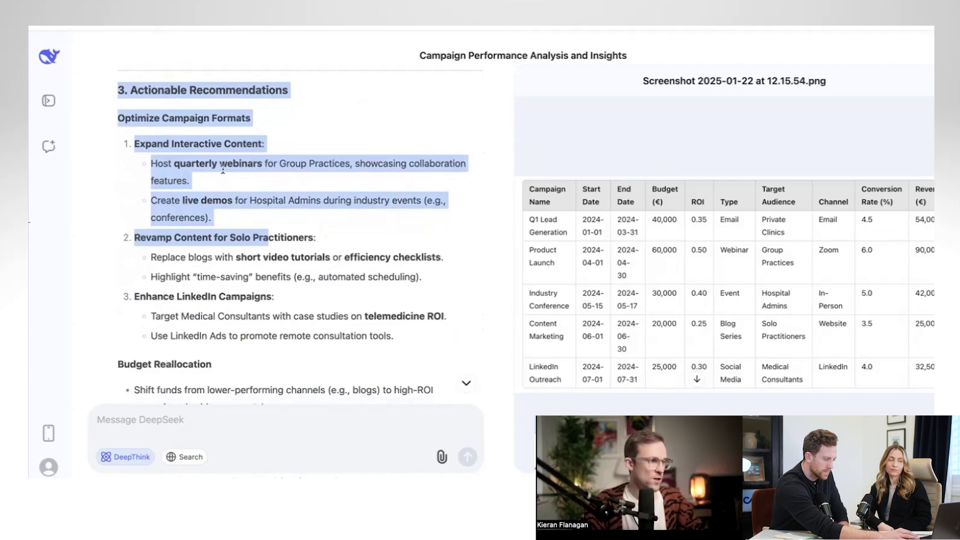
{"action": "scroll", "coordinate": [209, 149], "scroll_direction": "down", "scroll_amount": 2}
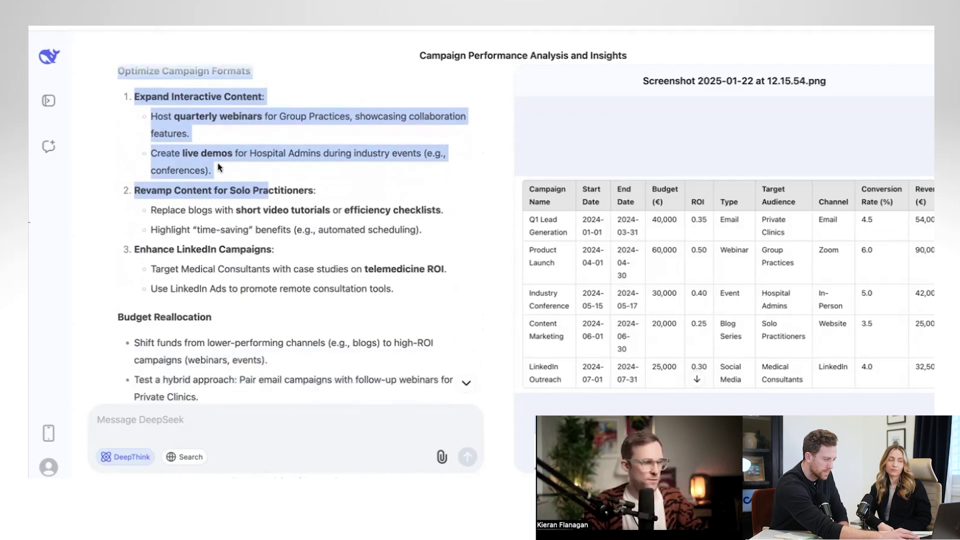
{"action": "scroll", "coordinate": [220, 180], "scroll_direction": "down", "scroll_amount": 6}
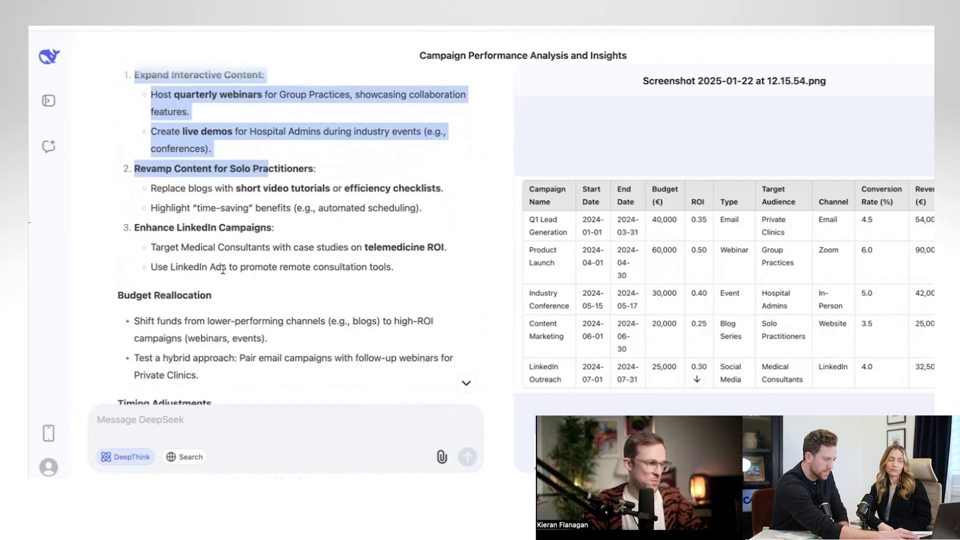
{"action": "left_click_drag", "start_coordinate": [220, 236], "coordinate": [130, 143]}
Read the Risk Mitigation and Conclusion sections through to the follow-up prompt requesting a quarterly webinar schedule.
{"action": "scroll", "coordinate": [131, 143], "scroll_direction": "down", "scroll_amount": 12}
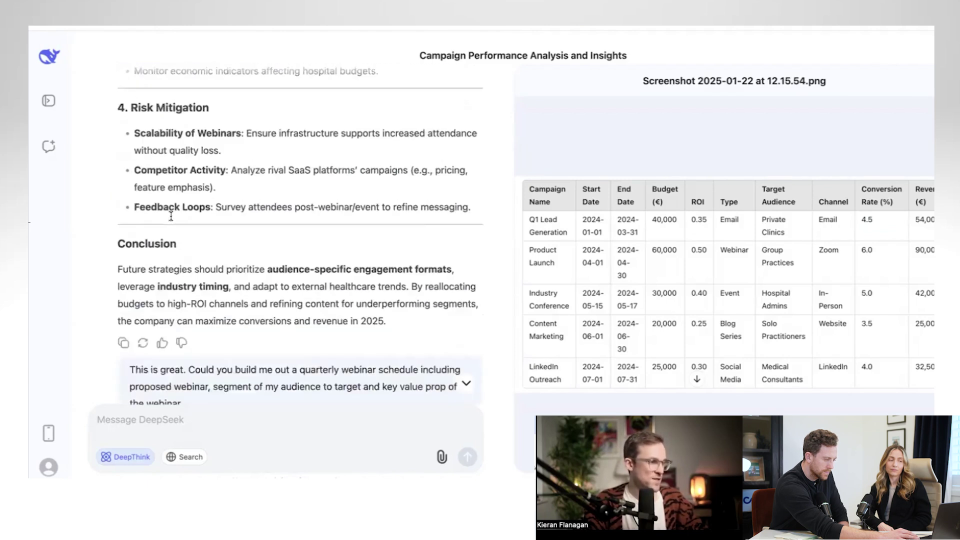
{"action": "scroll", "coordinate": [170, 216], "scroll_direction": "down", "scroll_amount": 10}
{"action": "scroll", "coordinate": [170, 216], "scroll_direction": "up", "scroll_amount": 6}
{"action": "scroll", "coordinate": [170, 216], "scroll_direction": "up", "scroll_amount": 2}
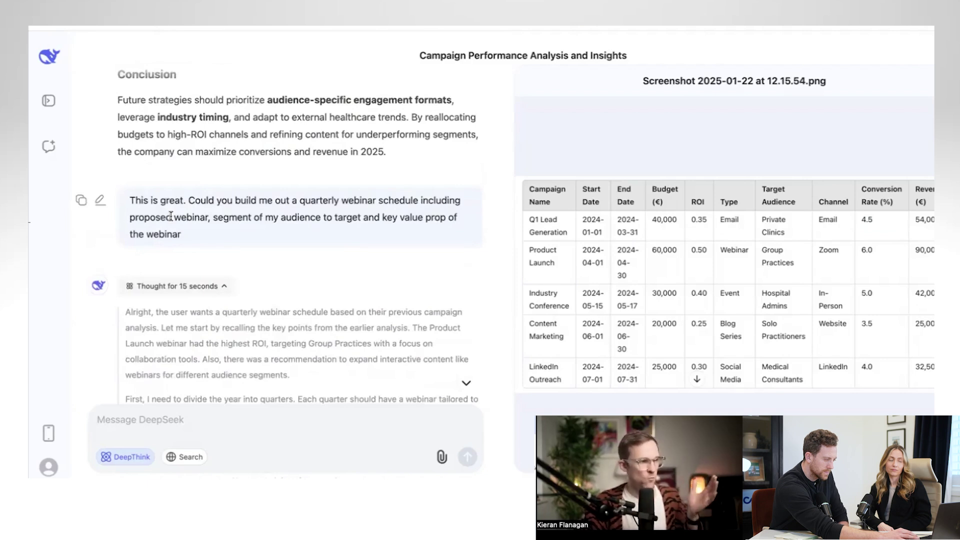
Examine the model's reasoning for the webinar request and the Quarterly Webinar Schedule for 2025 table, including the Q1 to Q3 rows.
{"action": "scroll", "coordinate": [170, 216], "scroll_direction": "down", "scroll_amount": 15}
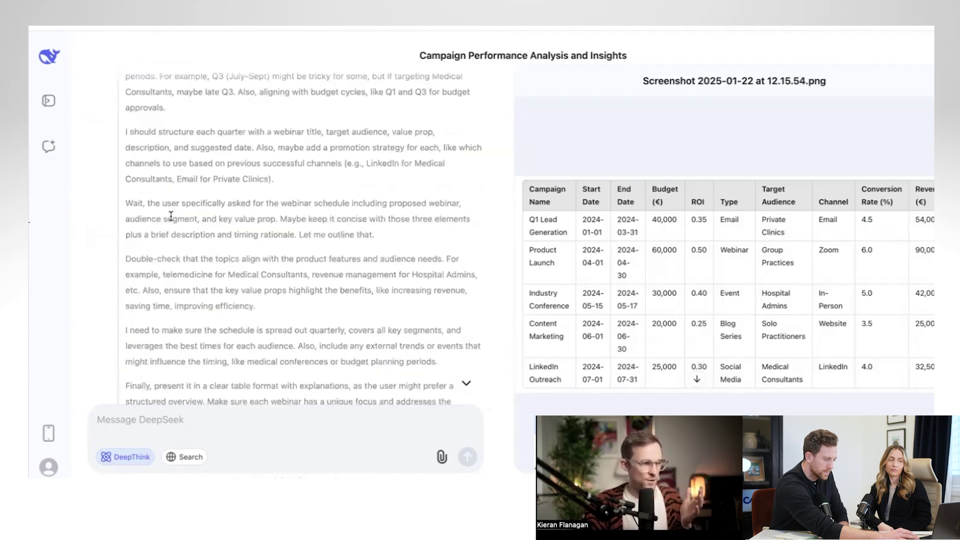
{"action": "scroll", "coordinate": [170, 219], "scroll_direction": "up", "scroll_amount": 2}
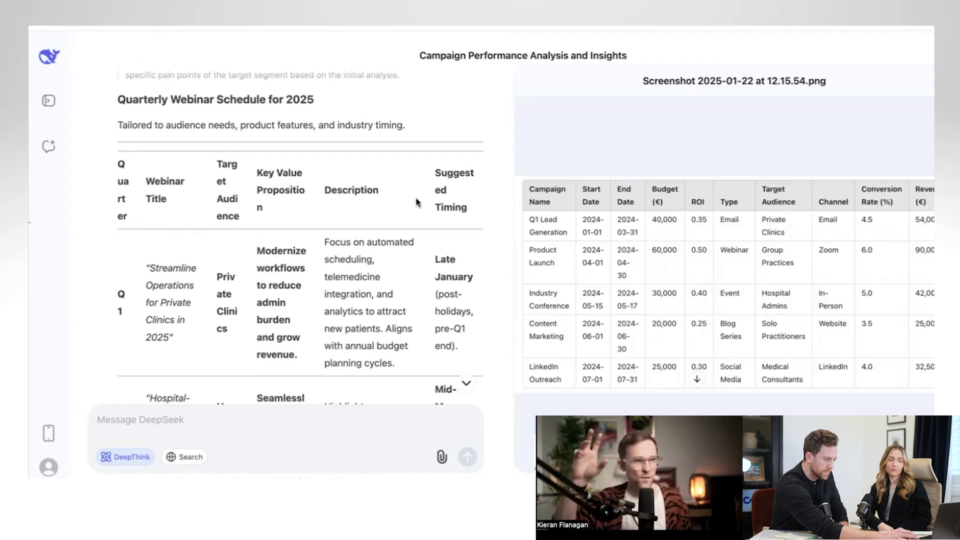
{"action": "scroll", "coordinate": [417, 201], "scroll_direction": "down", "scroll_amount": 15}
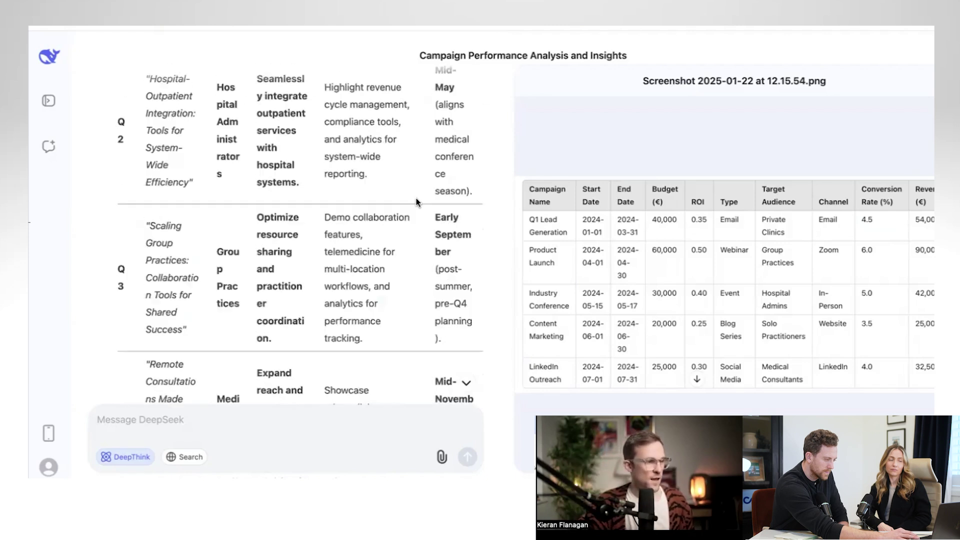
Revisit the original campaign analysis prompt and its reasoning, and return past Actionable Recommendations to the reasoning under the webinar schedule prompt.
{"action": "scroll", "coordinate": [416, 200], "scroll_direction": "up", "scroll_amount": 20}
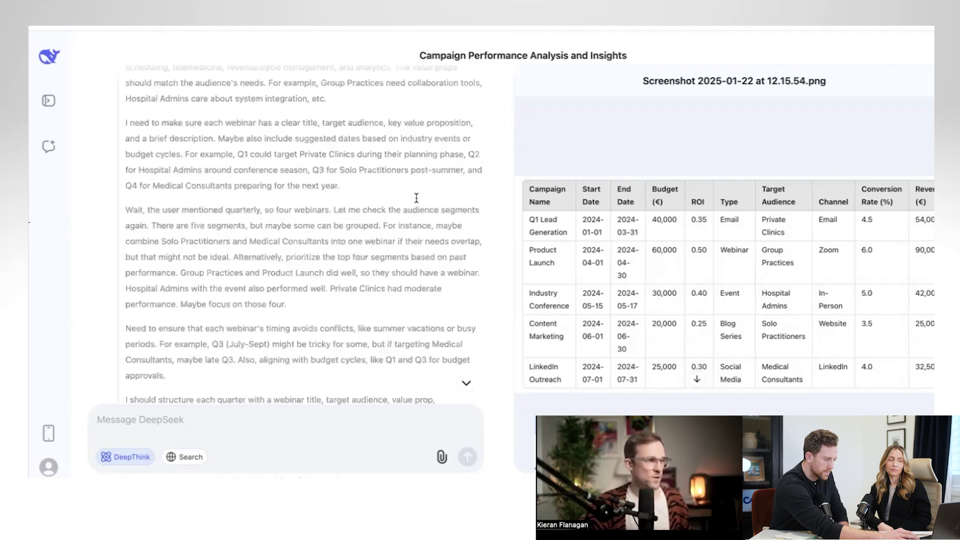
{"action": "scroll", "coordinate": [416, 200], "scroll_direction": "up", "scroll_amount": 15}
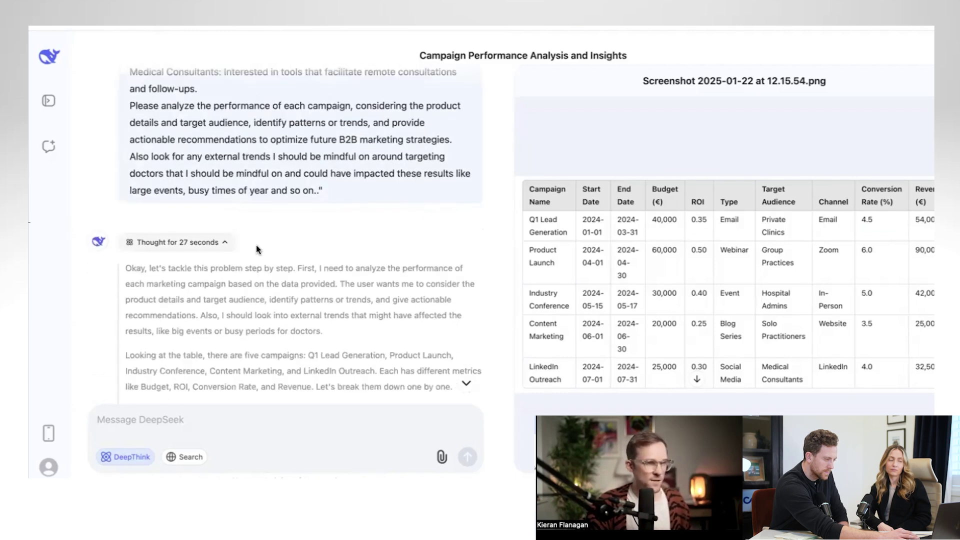
{"action": "scroll", "coordinate": [257, 248], "scroll_direction": "down", "scroll_amount": 20}
{"action": "scroll", "coordinate": [256, 249], "scroll_direction": "down", "scroll_amount": 20}
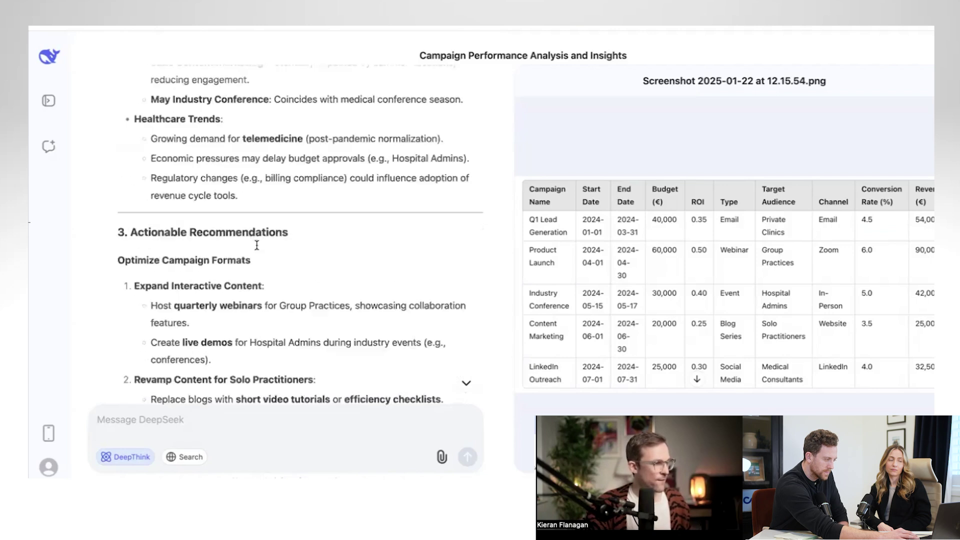
{"action": "scroll", "coordinate": [256, 245], "scroll_direction": "down", "scroll_amount": 1}
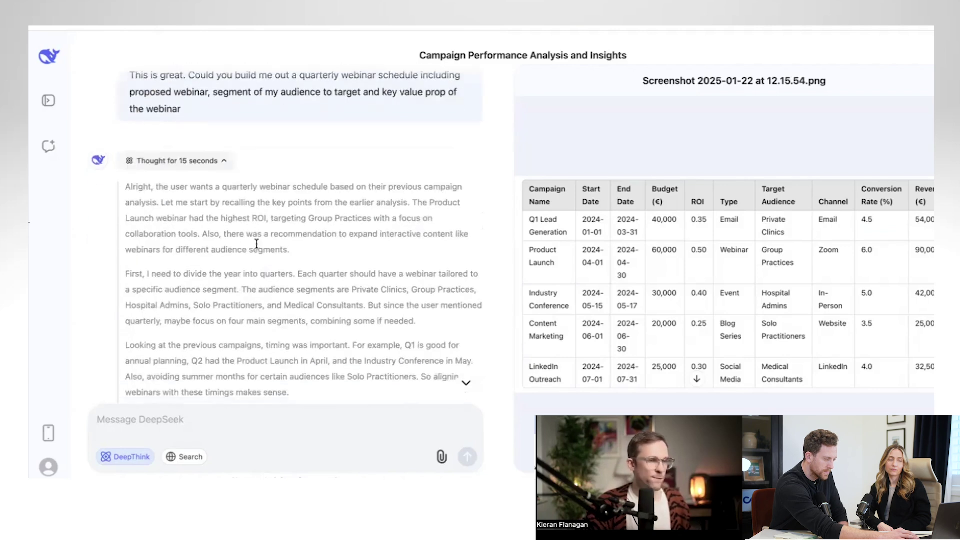